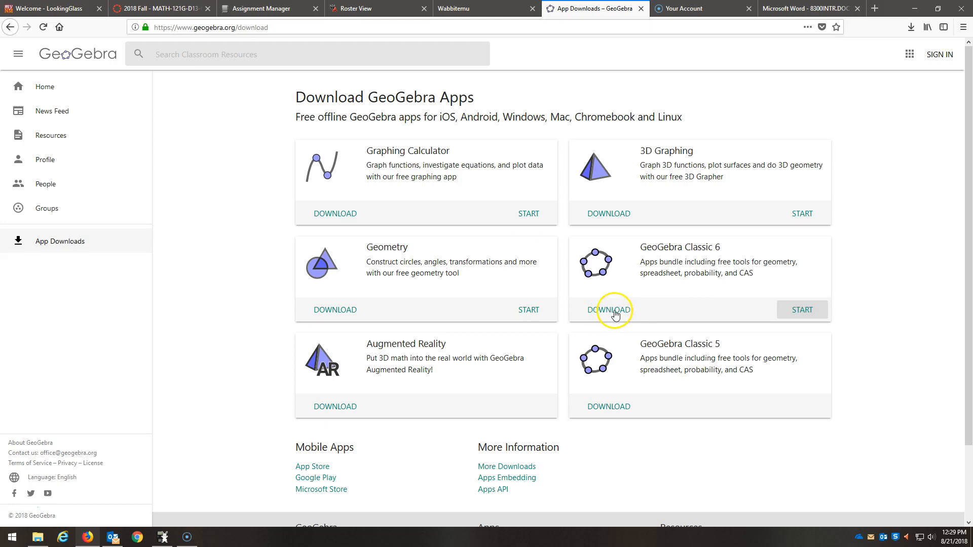
- Start GeoGebra Classic 6 in the browser and look through the available perspectives
click(803, 315)
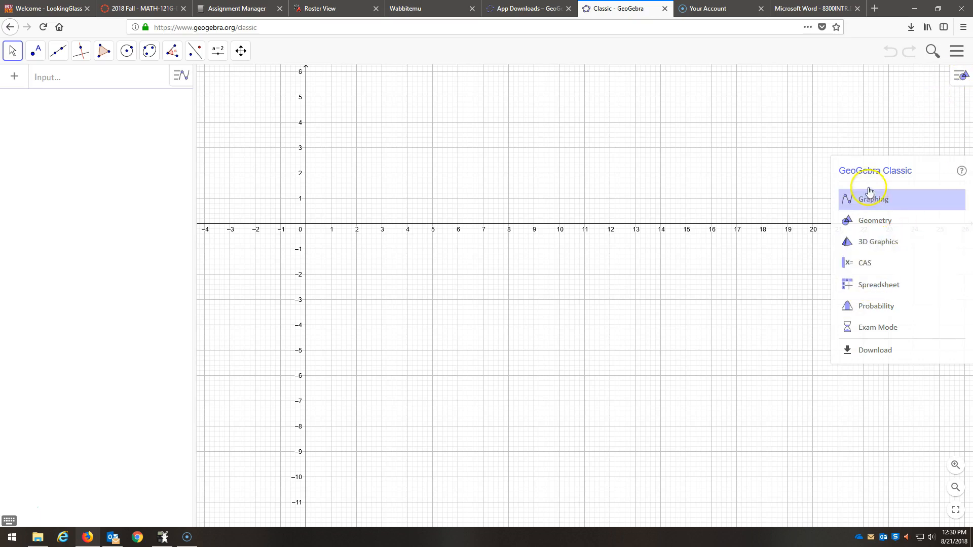
click(958, 52)
click(959, 52)
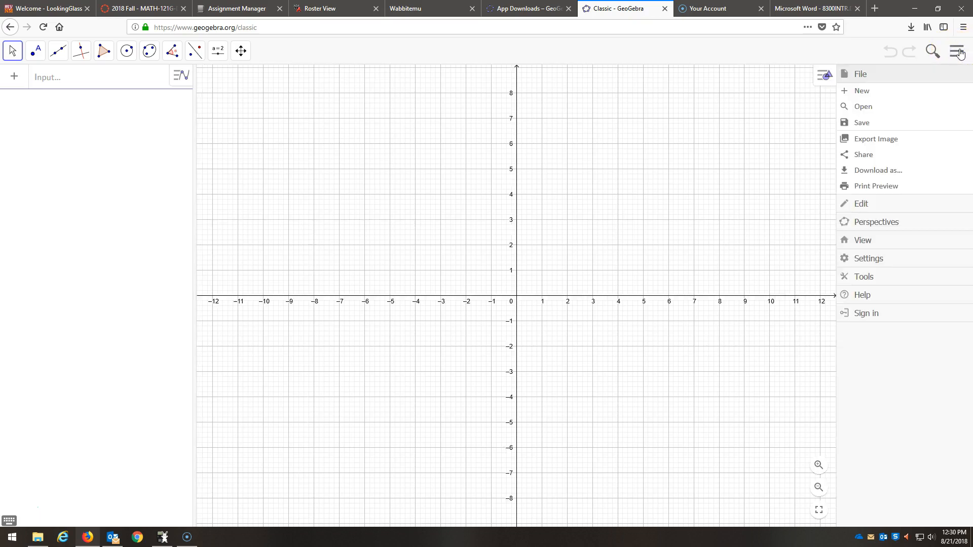
click(868, 223)
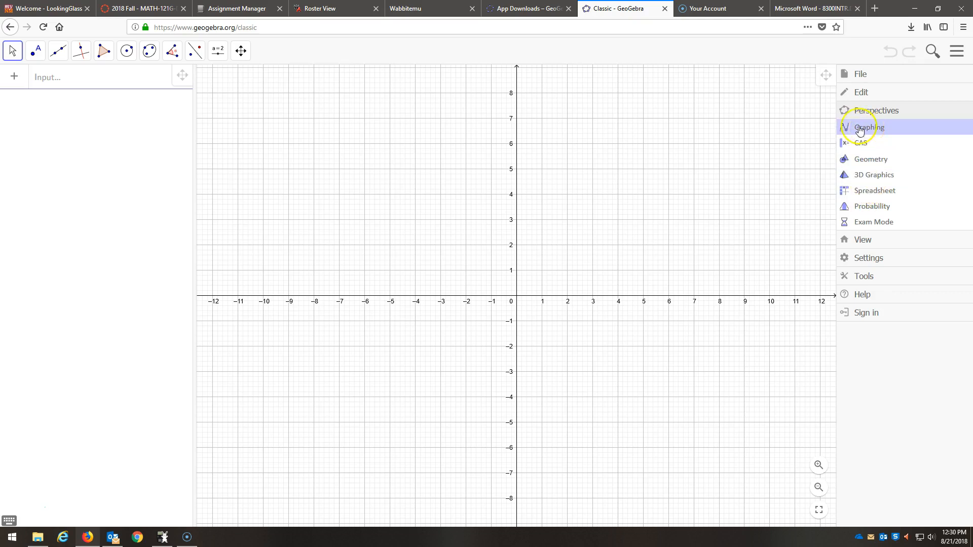
click(957, 52)
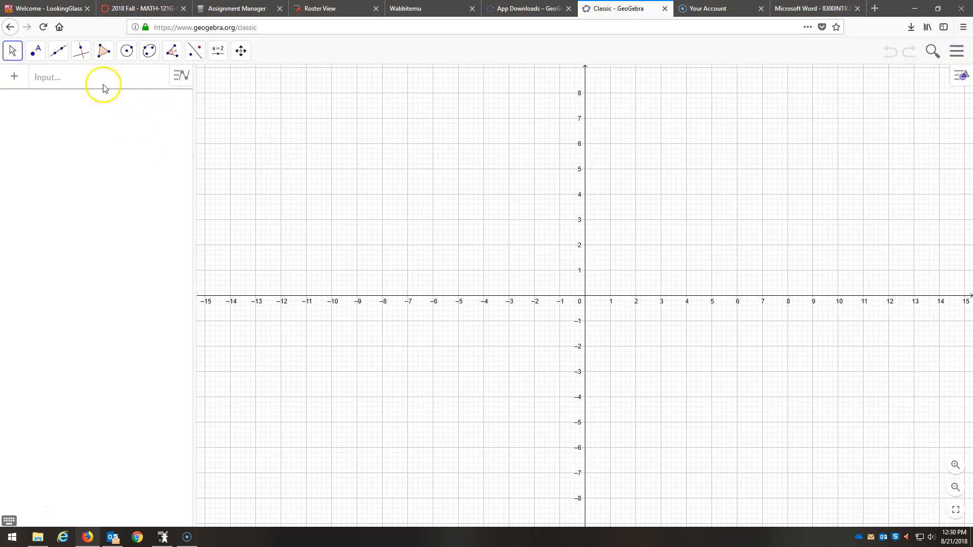
- Define and graph the function f(x) = x^2
click(69, 83)
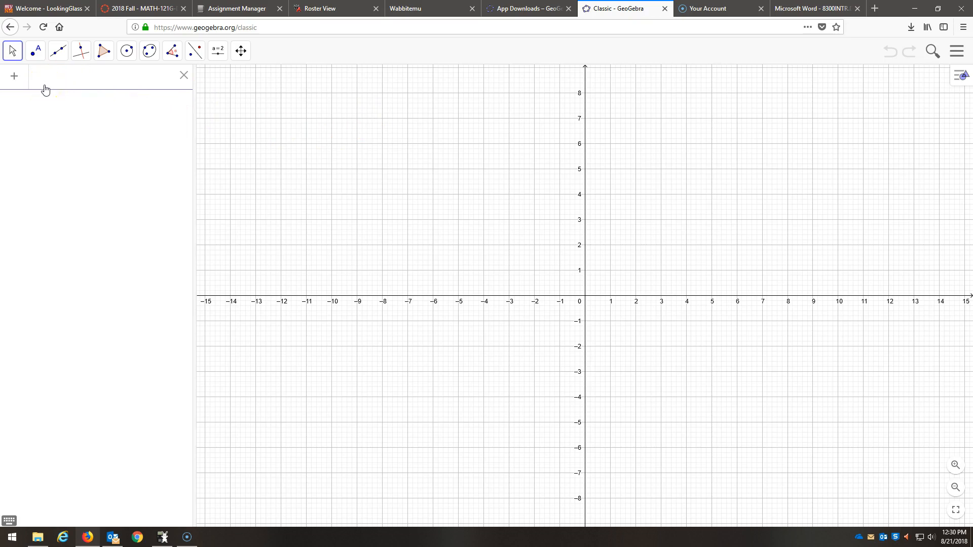
text(f(x))
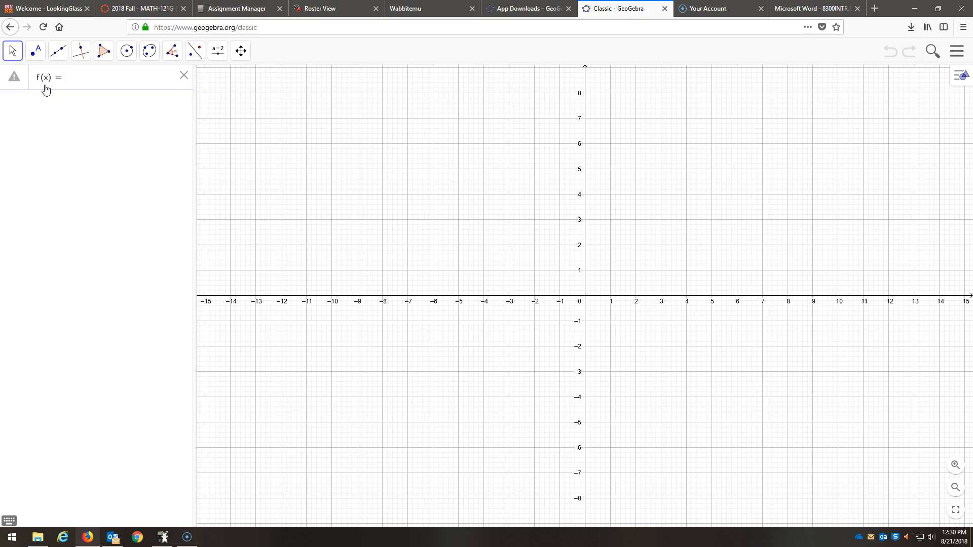
text(=x)
key(Return)
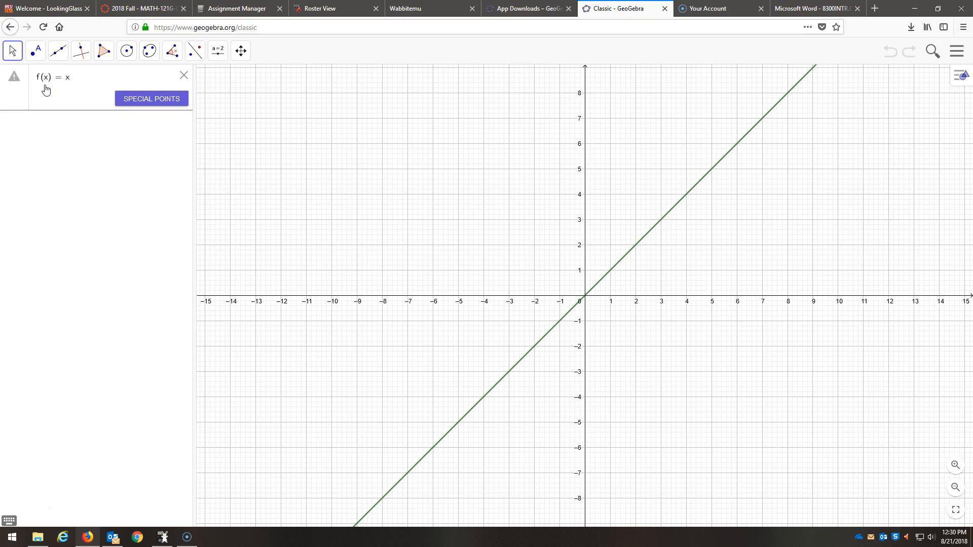
text(^2)
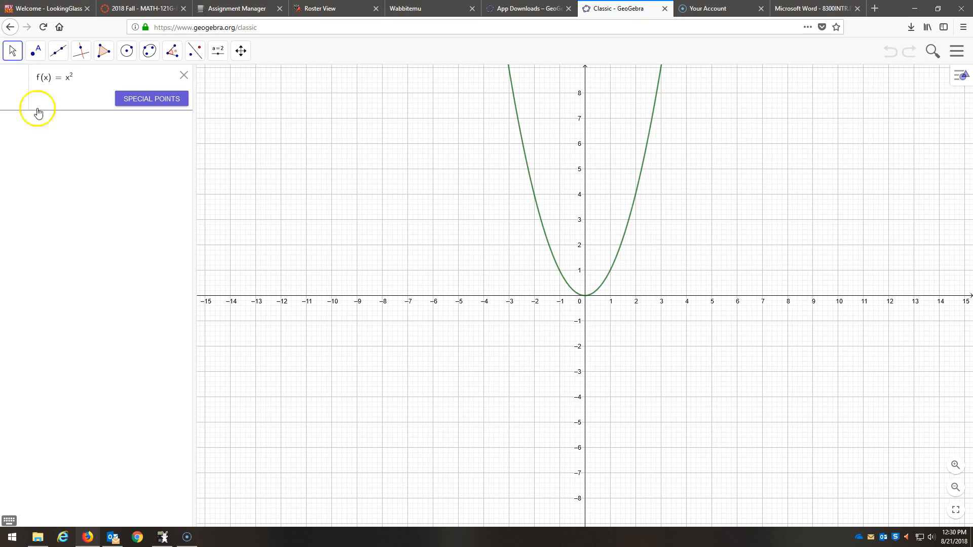
click(9, 521)
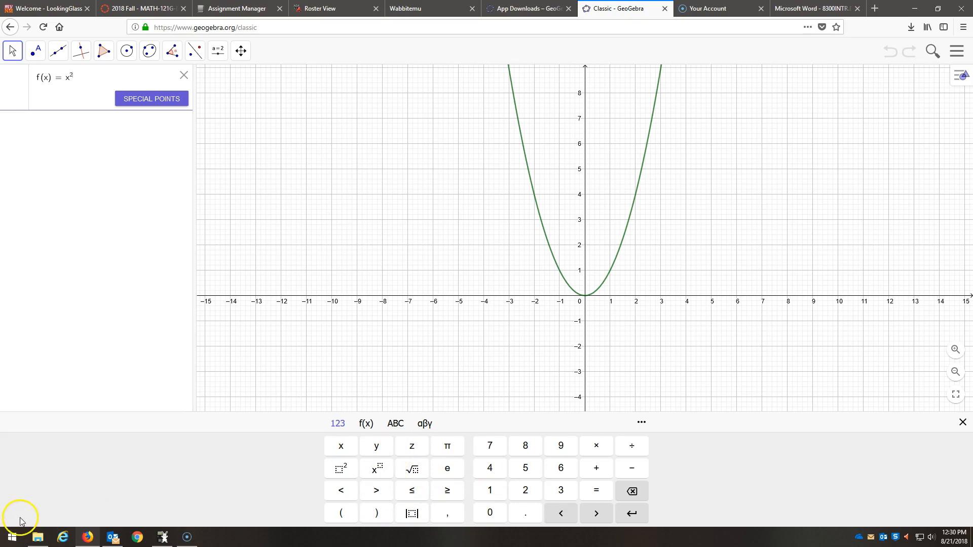
click(963, 423)
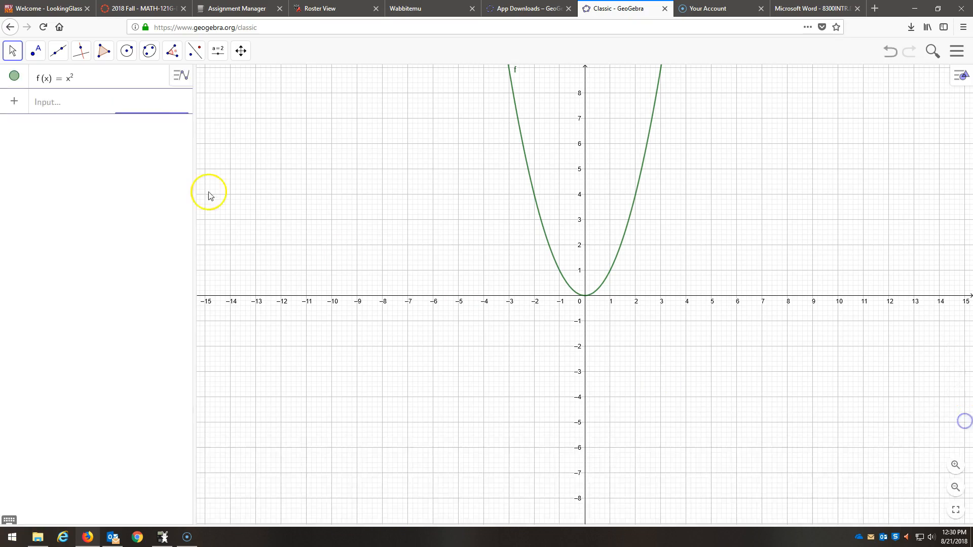
- Extend the definition of f to f(x) = x^2 - 2x - 7
click(92, 78)
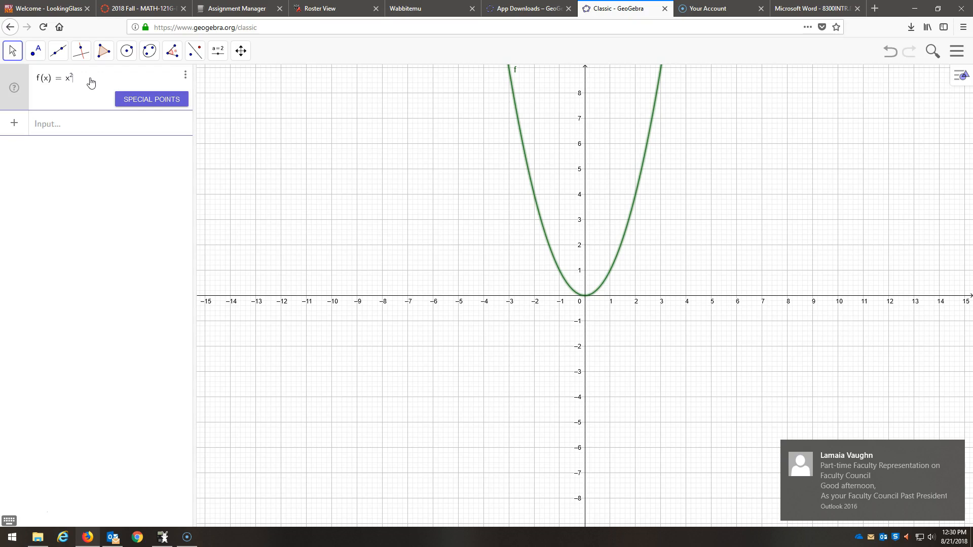
text(-2x-7)
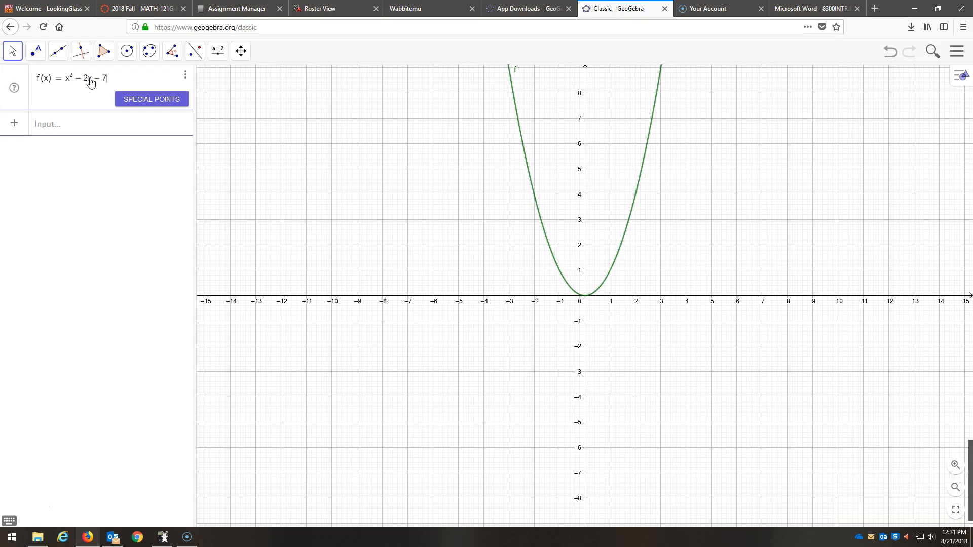
key(Return)
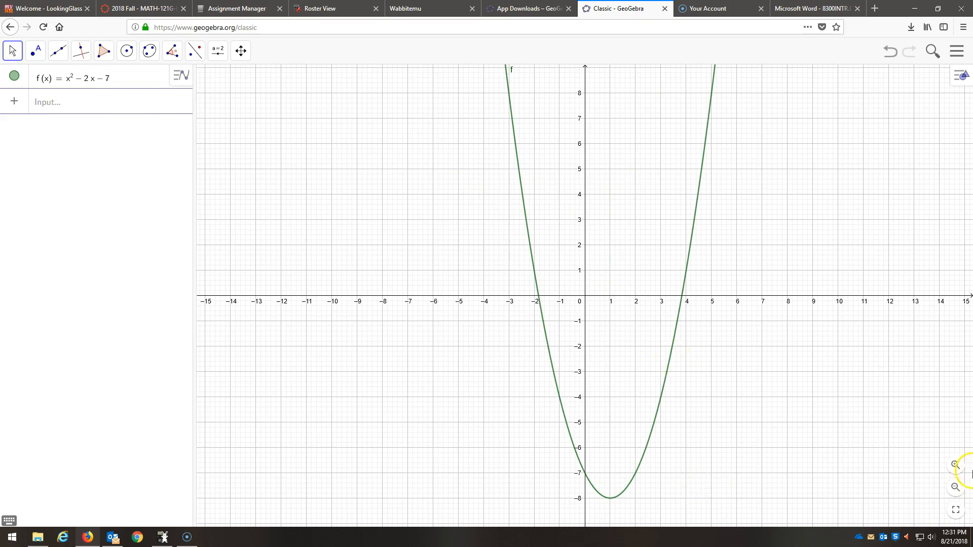
- Add the special points of the parabola f: its roots, extremum and y-axis intersection
click(9, 521)
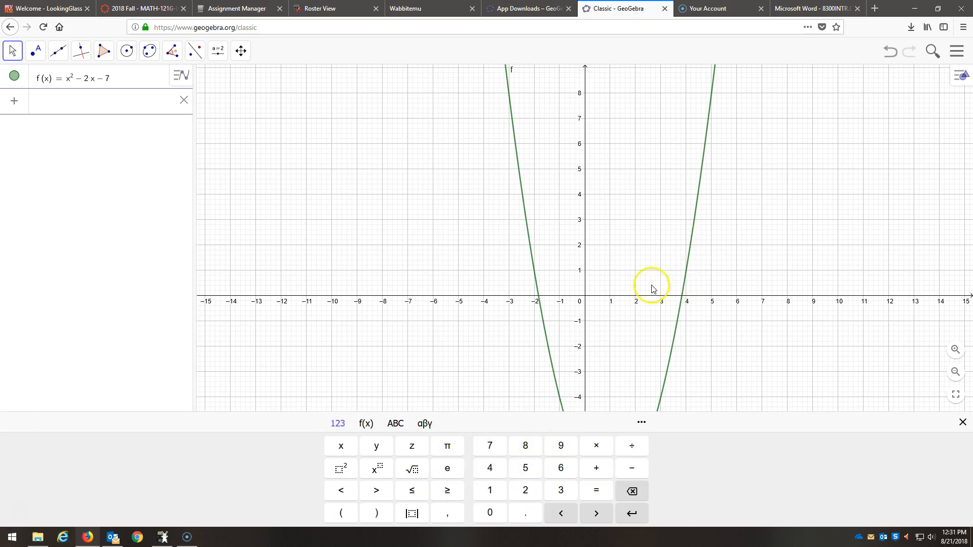
drag(637, 321, 628, 292)
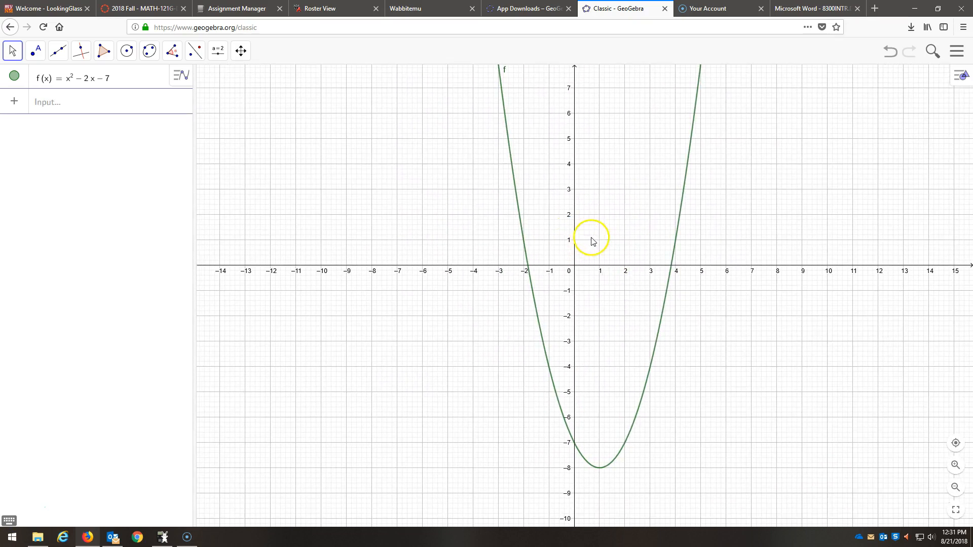
scroll(583, 244, up, 1)
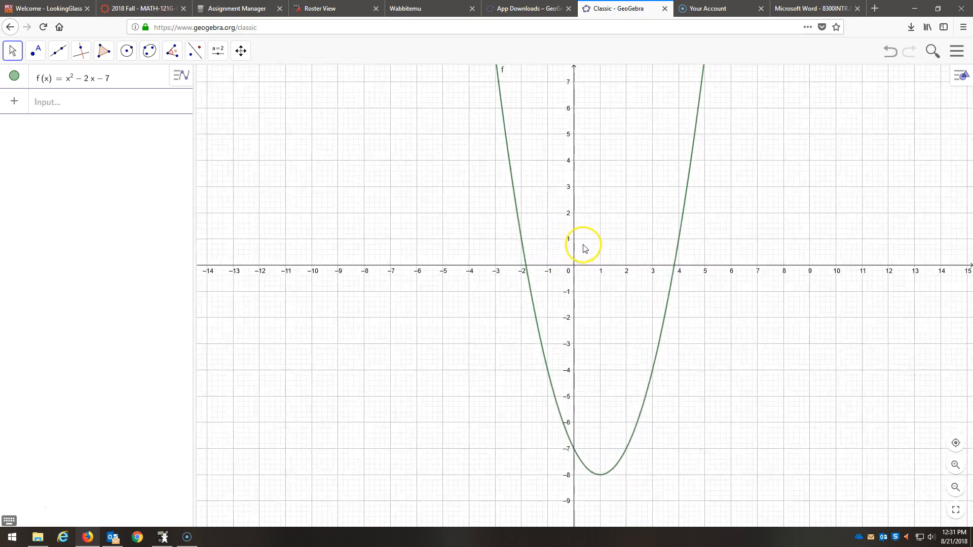
click(8, 521)
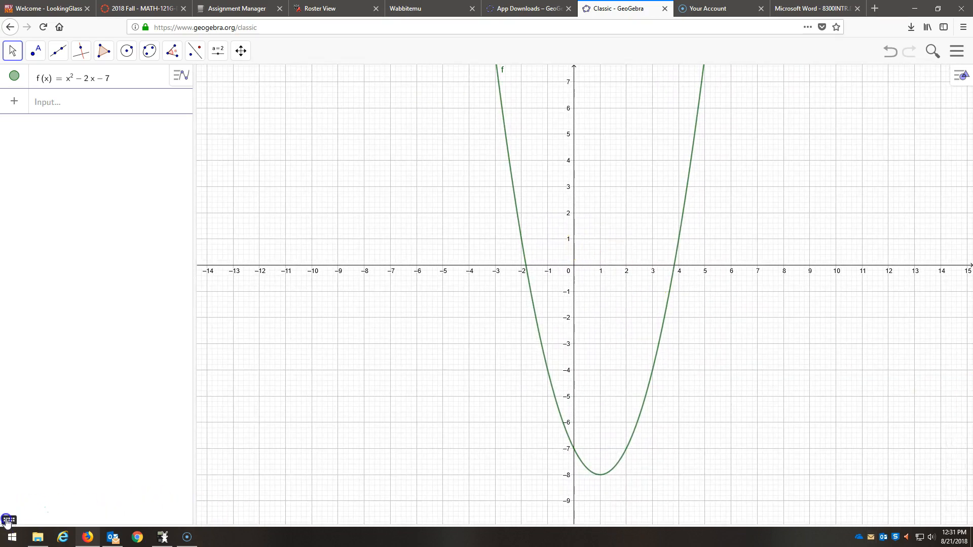
click(963, 423)
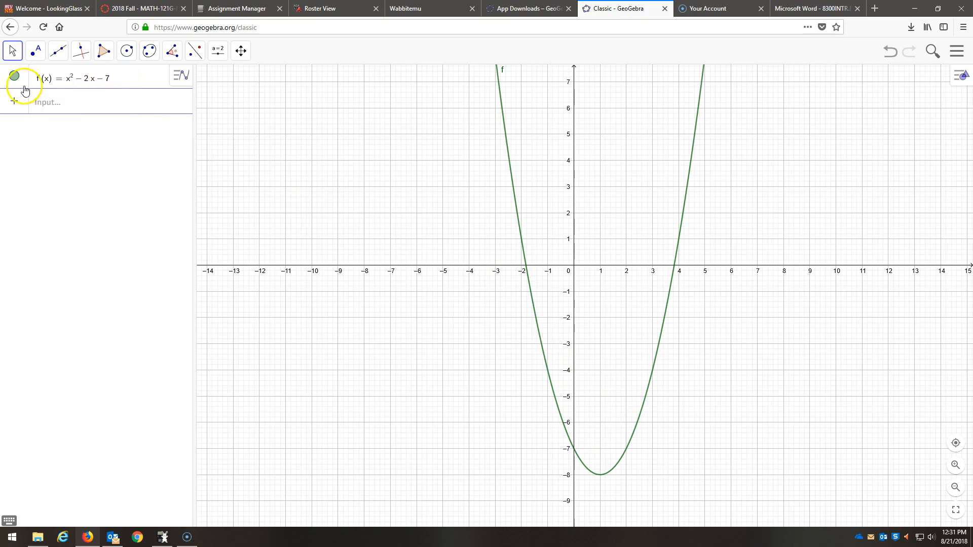
click(134, 77)
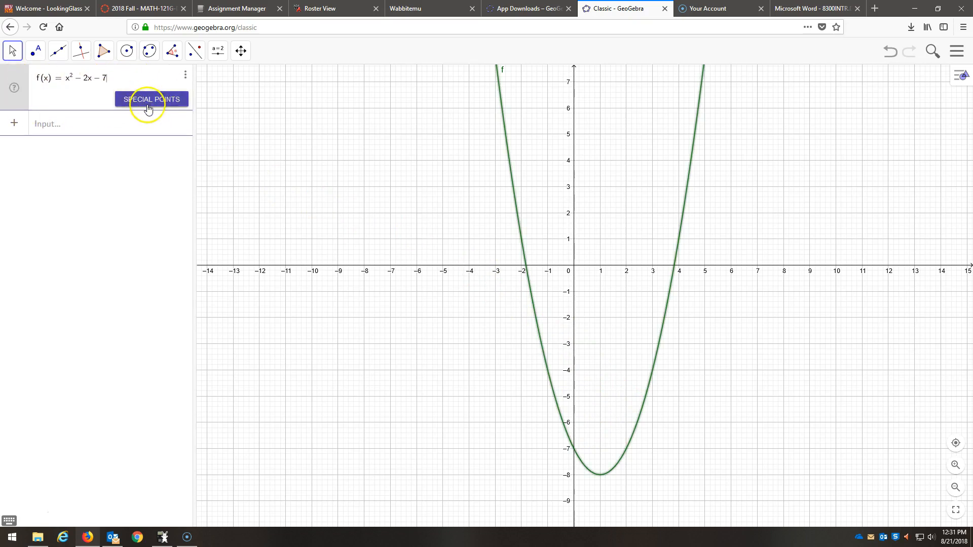
click(145, 103)
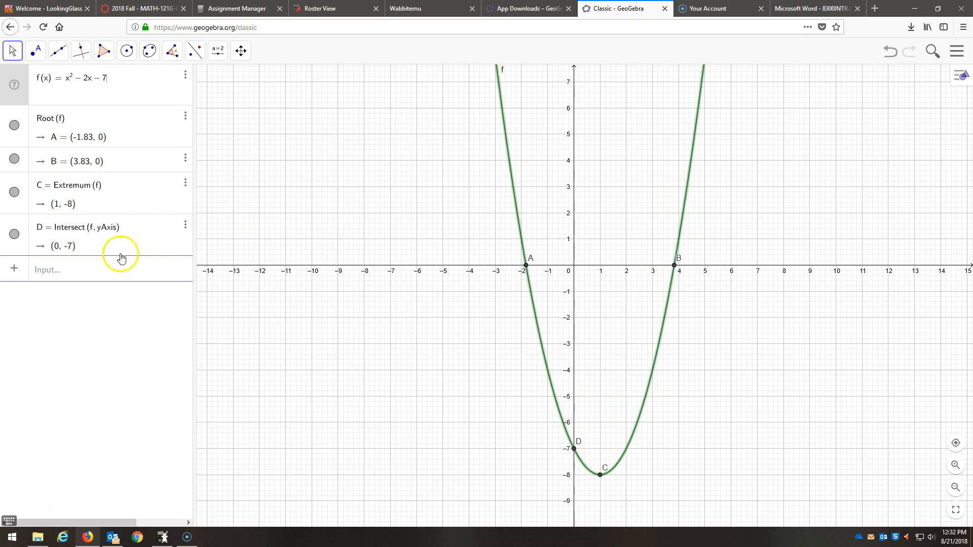
- Define the line g(x) = x - 5 and add its special points
click(79, 269)
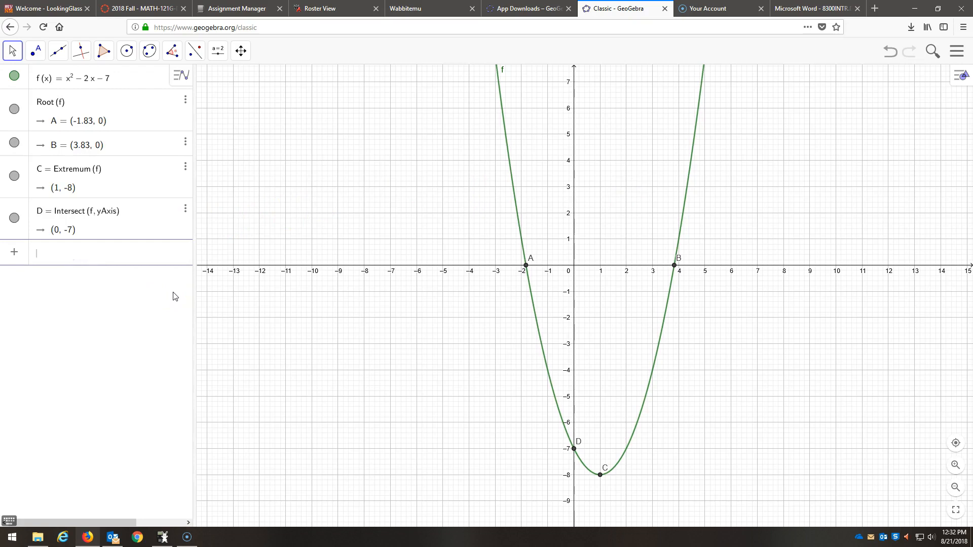
text(g(x) )
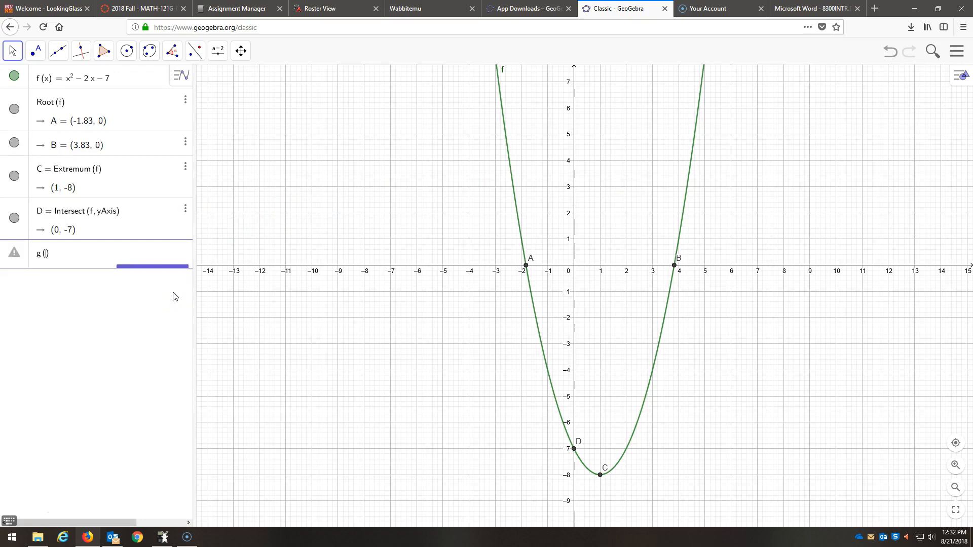
text(= x - 5)
key(Return)
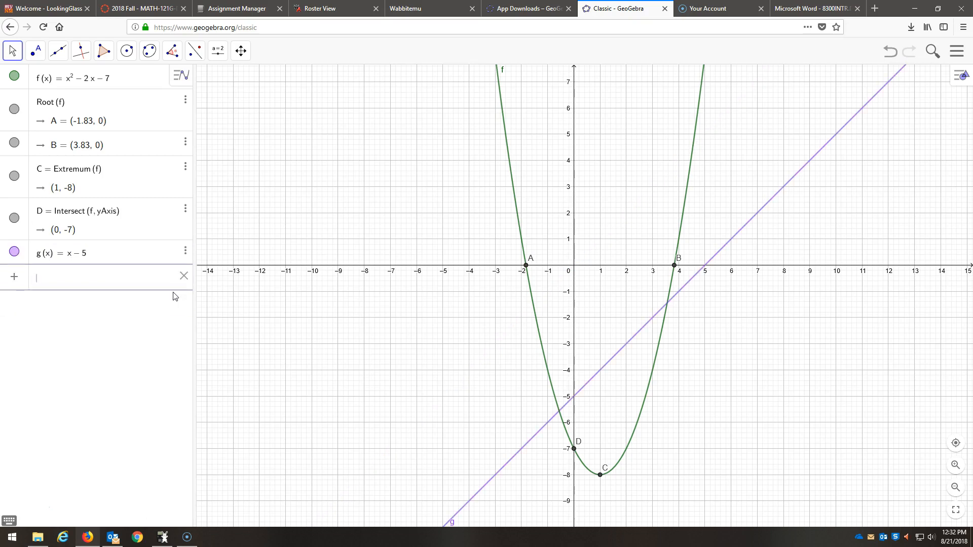
click(103, 255)
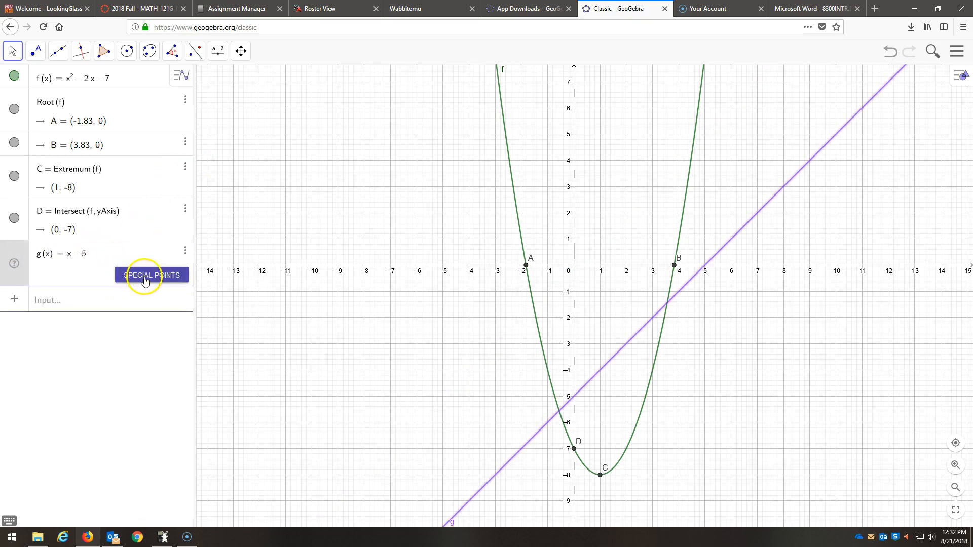
click(144, 278)
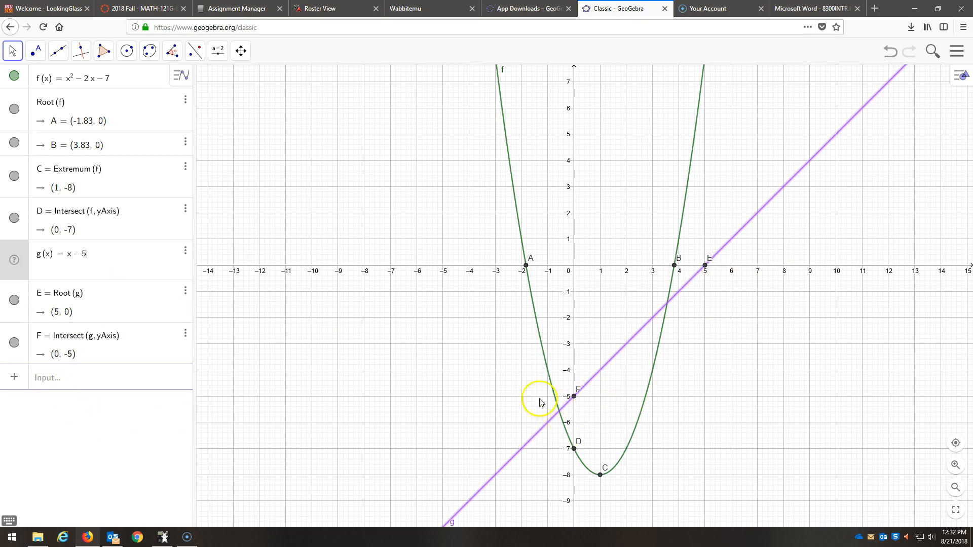
- Create the intersection points of the two graphs with the command Intersect(f, g)
click(93, 378)
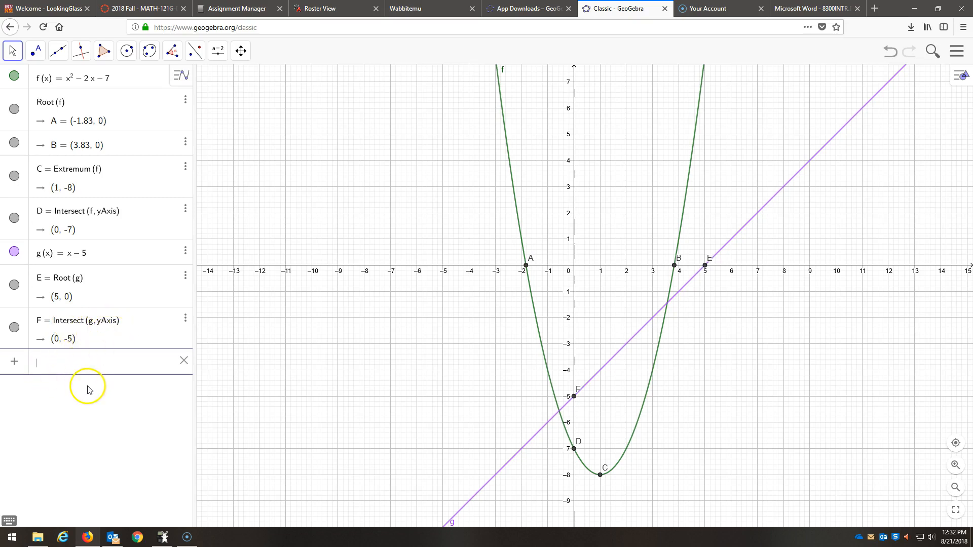
text(intersect)
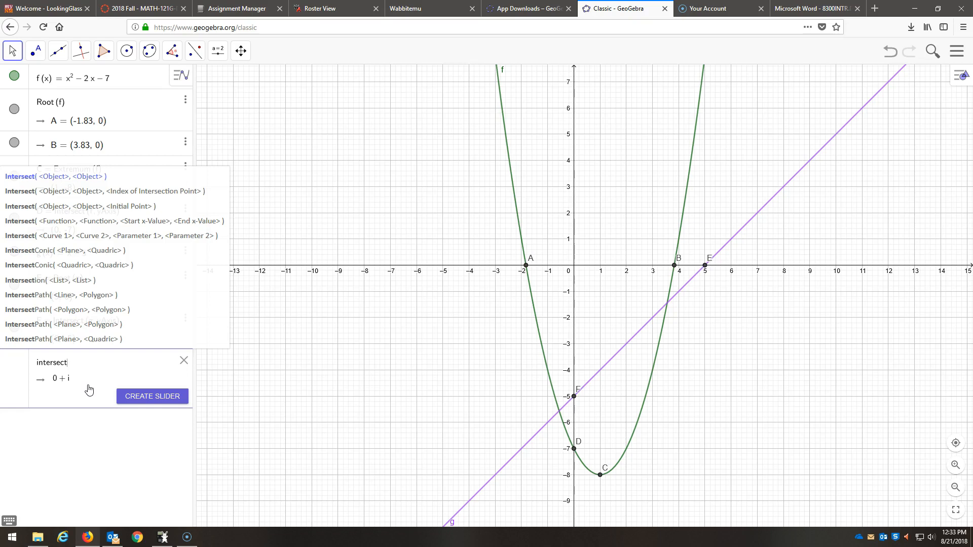
text(()
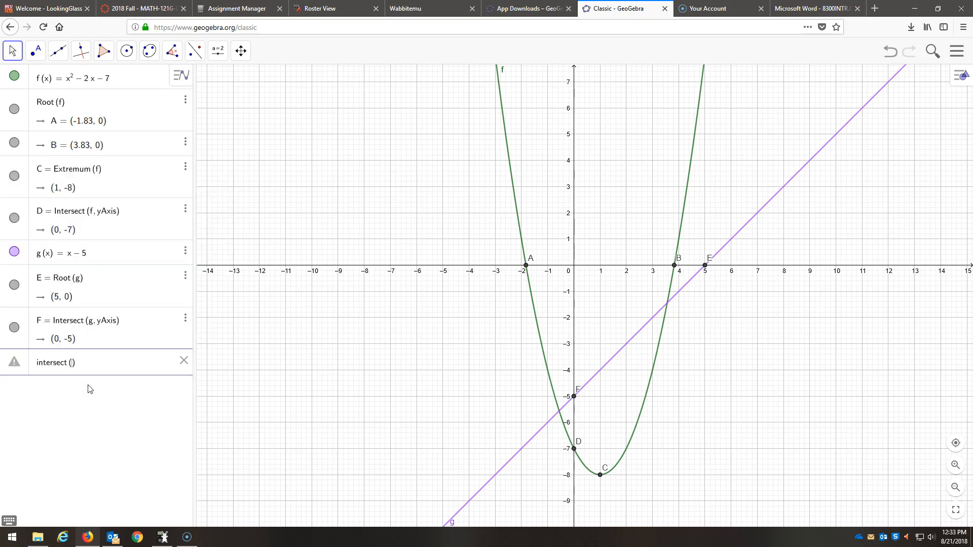
text(f, g)
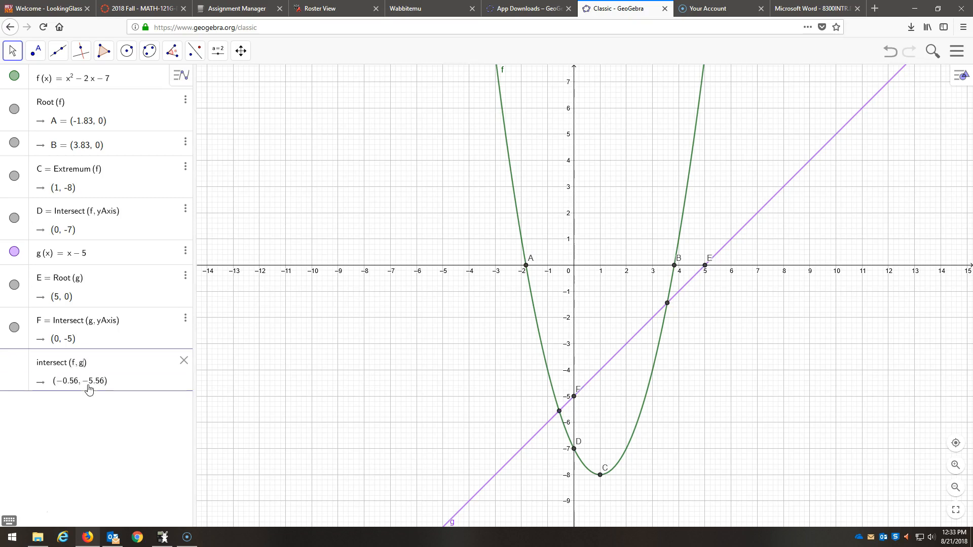
click(83, 383)
key(Return)
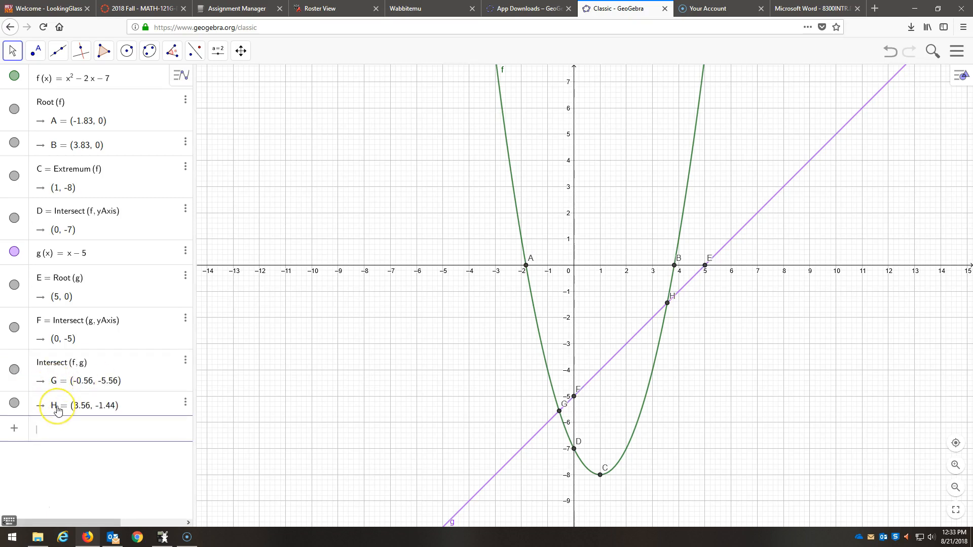
- Graph the difference of the two functions, f - g, as a new function
click(63, 434)
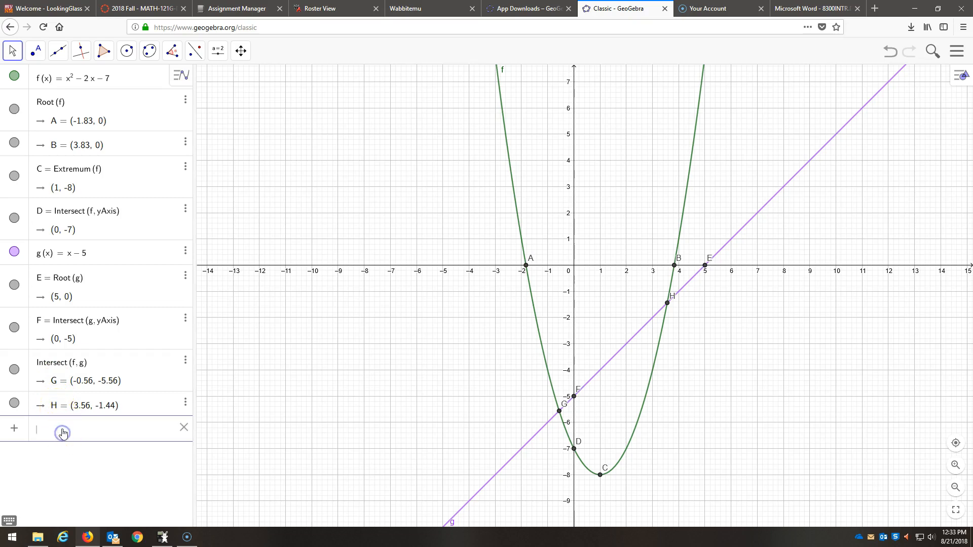
text(f)
text(-g)
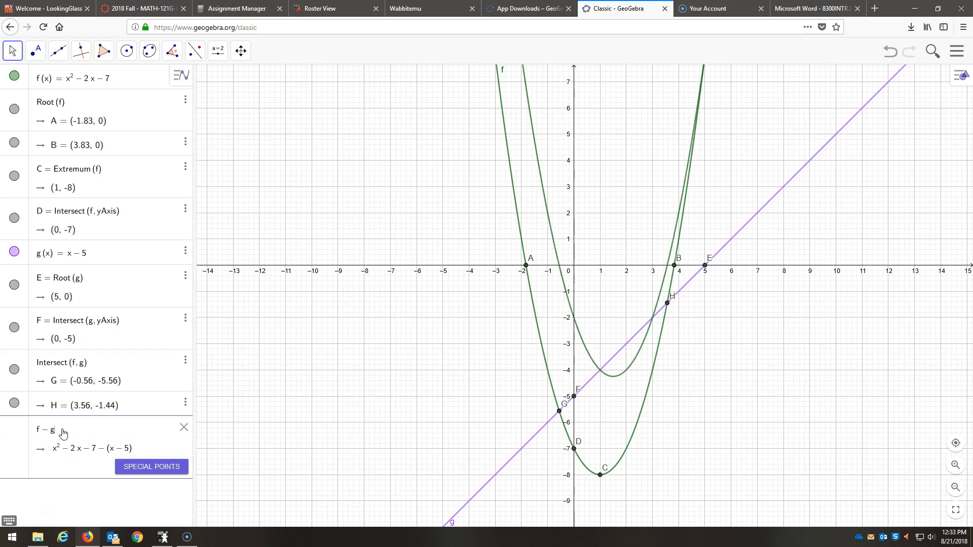
key(Return)
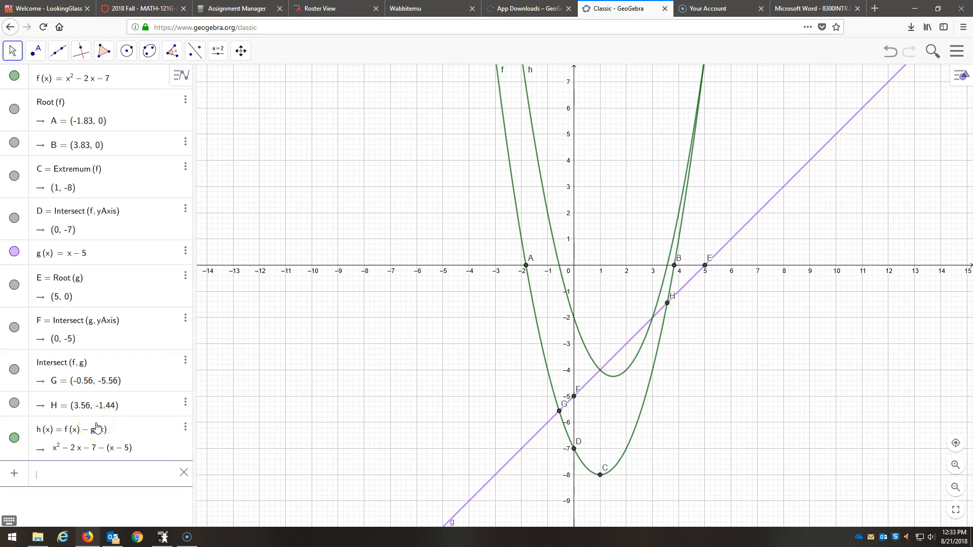
click(20, 510)
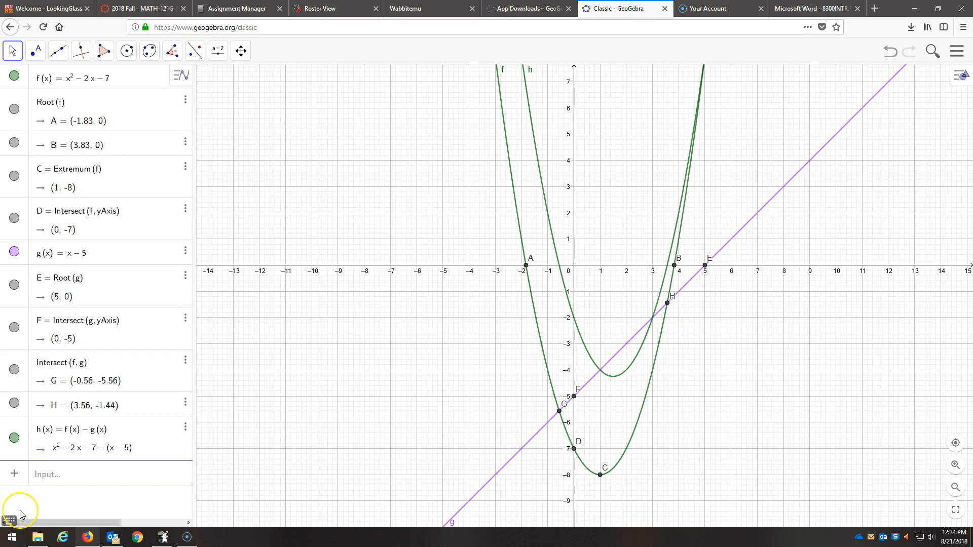